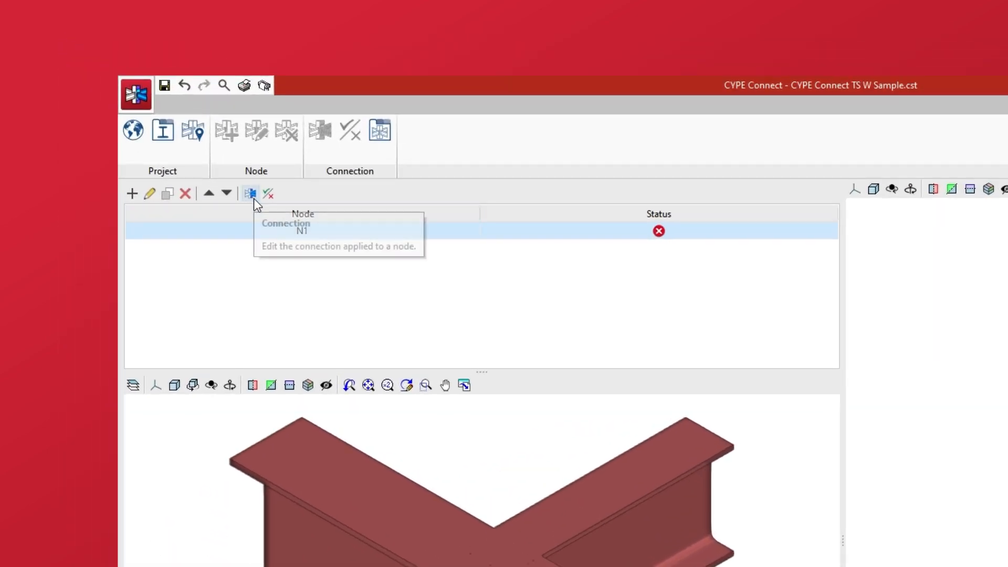
Open the connection of node N1 for editing and review the B2 and B3 adjustments and the listed clashes
left_click(254, 199)
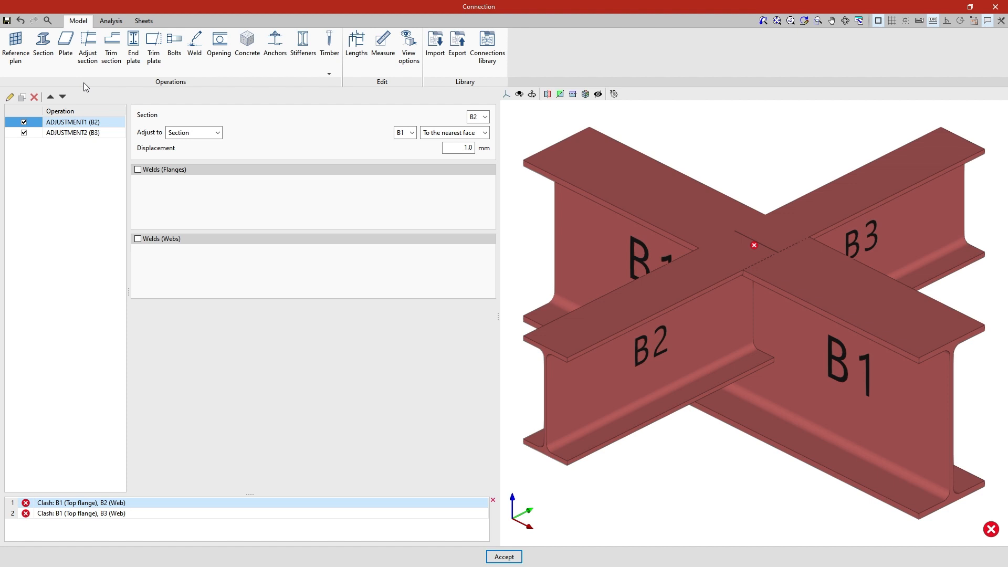
left_click(83, 122)
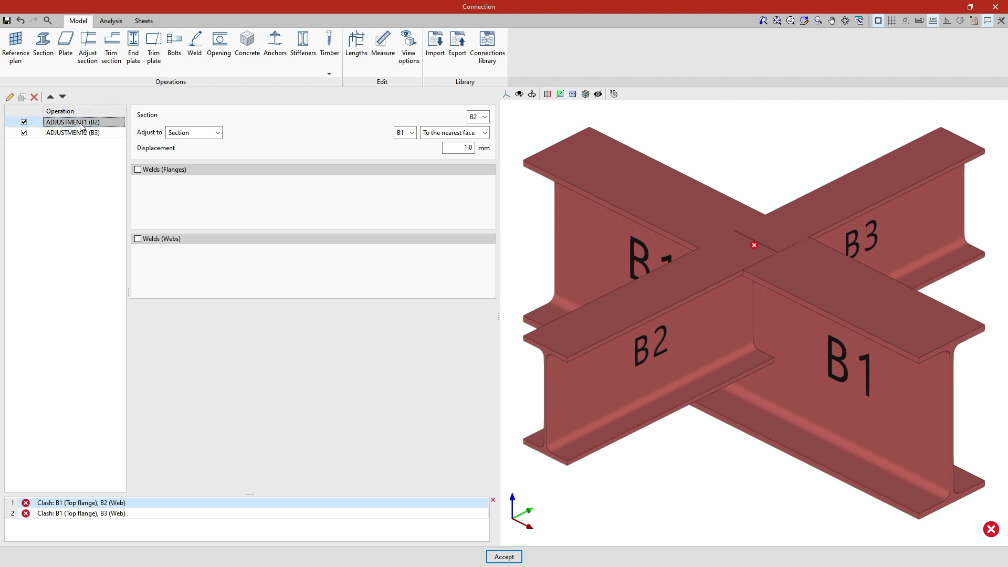
left_click(81, 134)
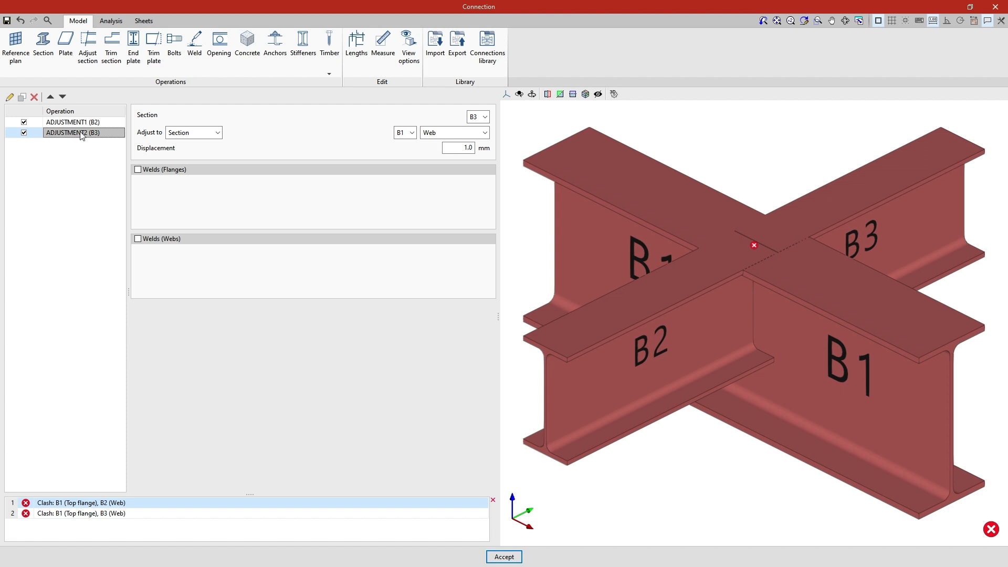
left_click(62, 506)
left_click(62, 516)
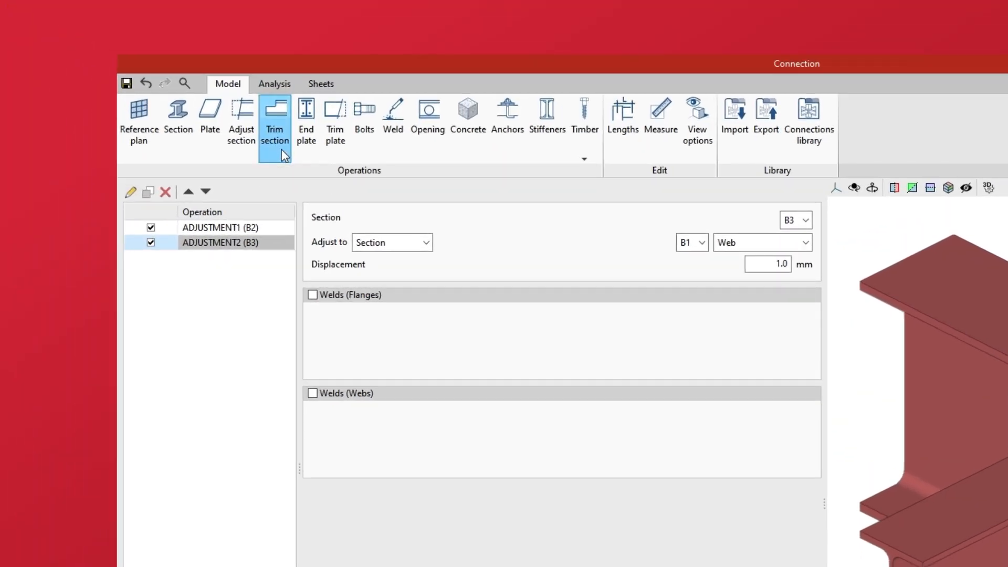
Add a section trim operation and assign it to section B2
left_click(283, 153)
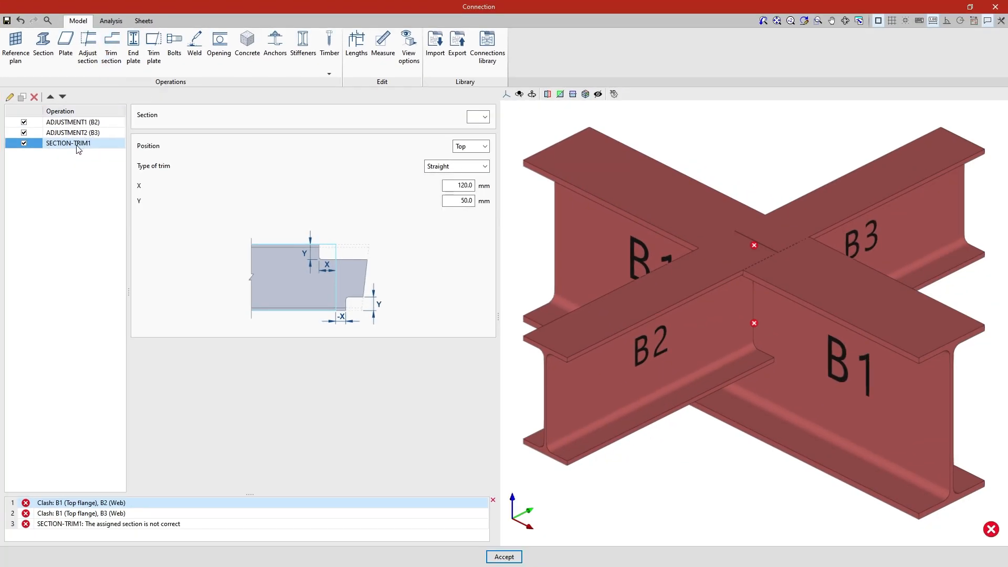
left_click(77, 145)
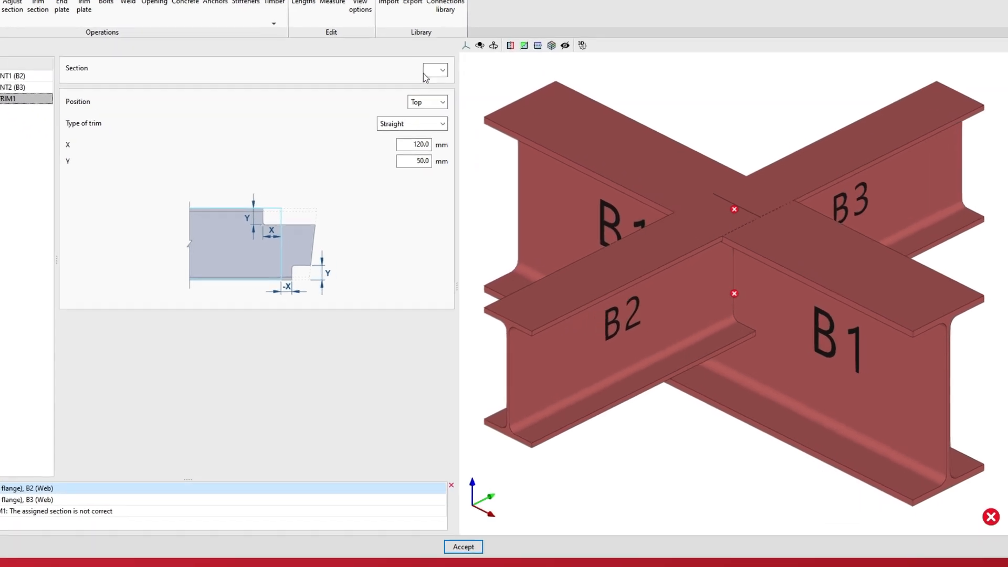
left_click(434, 61)
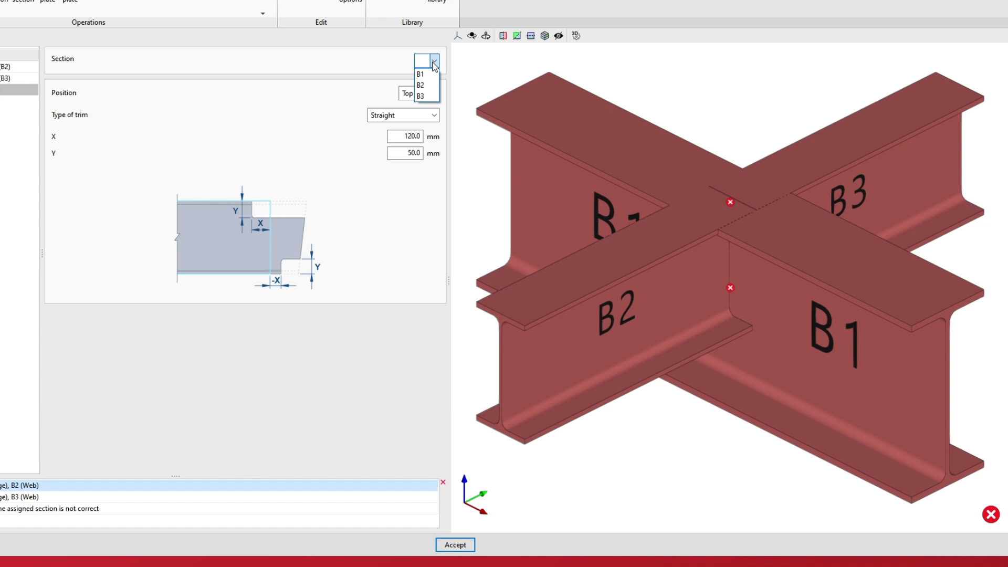
left_click(434, 86)
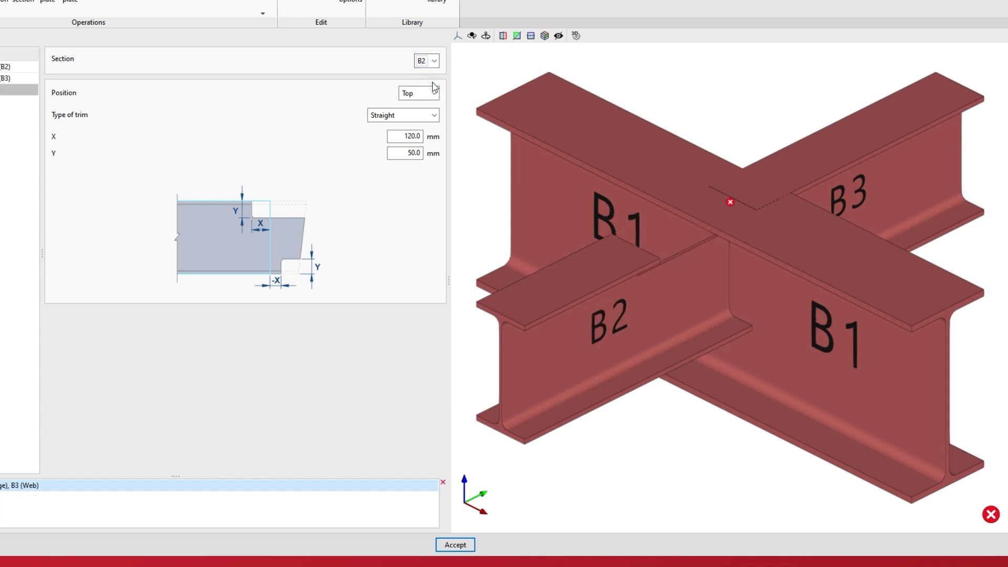
Review the B2 trim's position, type and X and Y dimensions, keeping the position Top and the type Straight
middle_click_drag(475, 197, 470, 178)
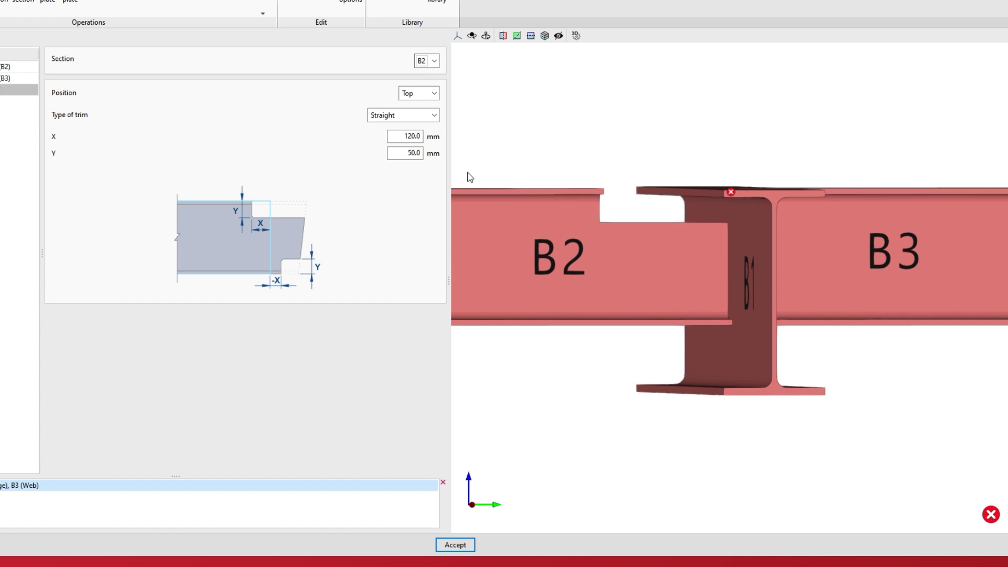
left_click(433, 93)
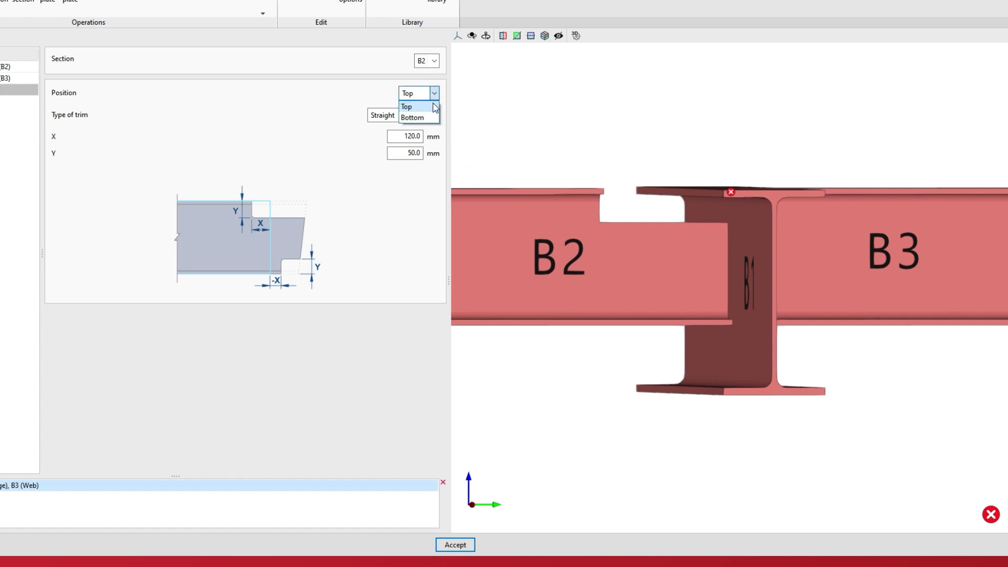
left_click(434, 107)
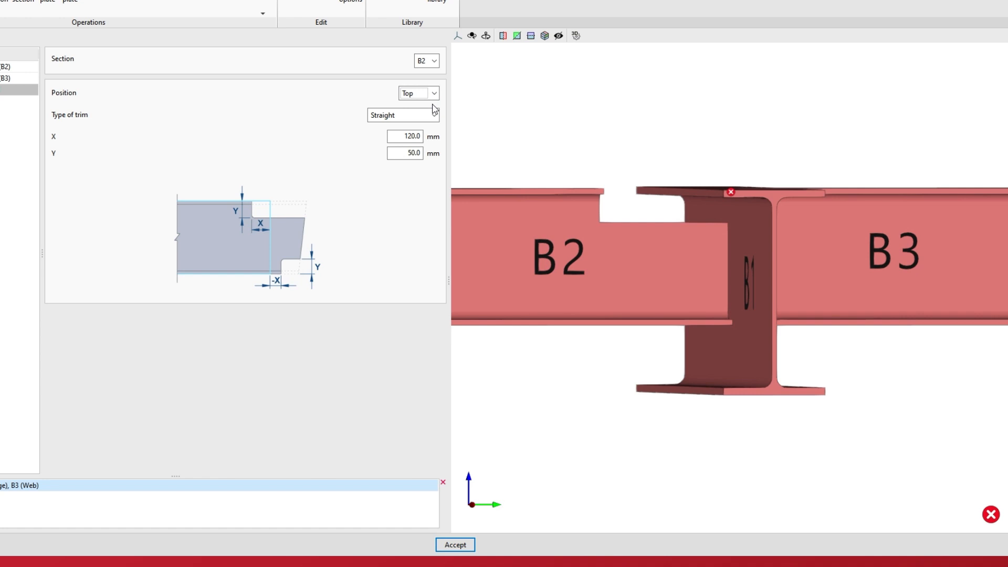
left_click(434, 115)
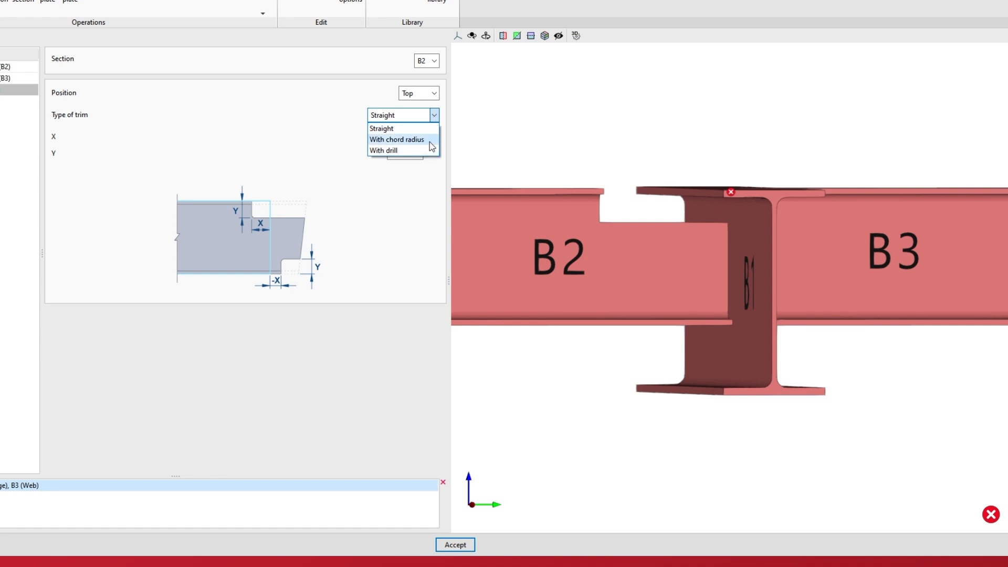
left_click(432, 130)
left_click(401, 135)
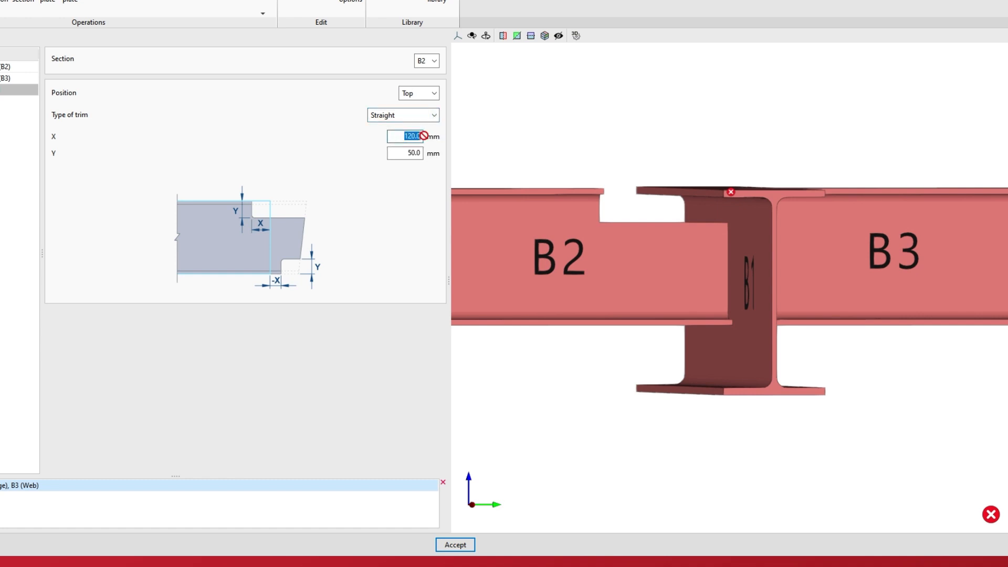
double_click(414, 153)
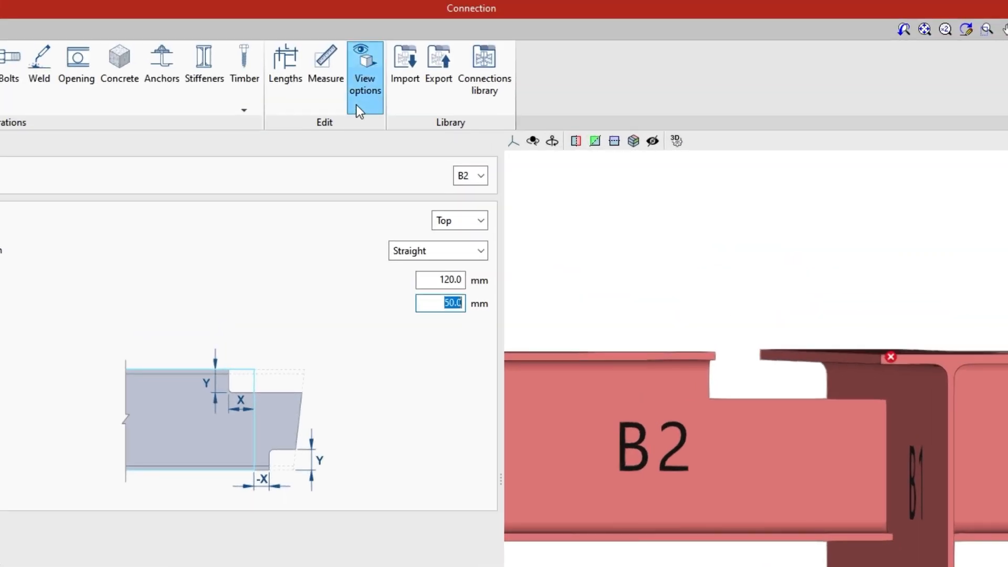
Change the view options so that sections are drawn transparent with their envelope shown
left_click(357, 23)
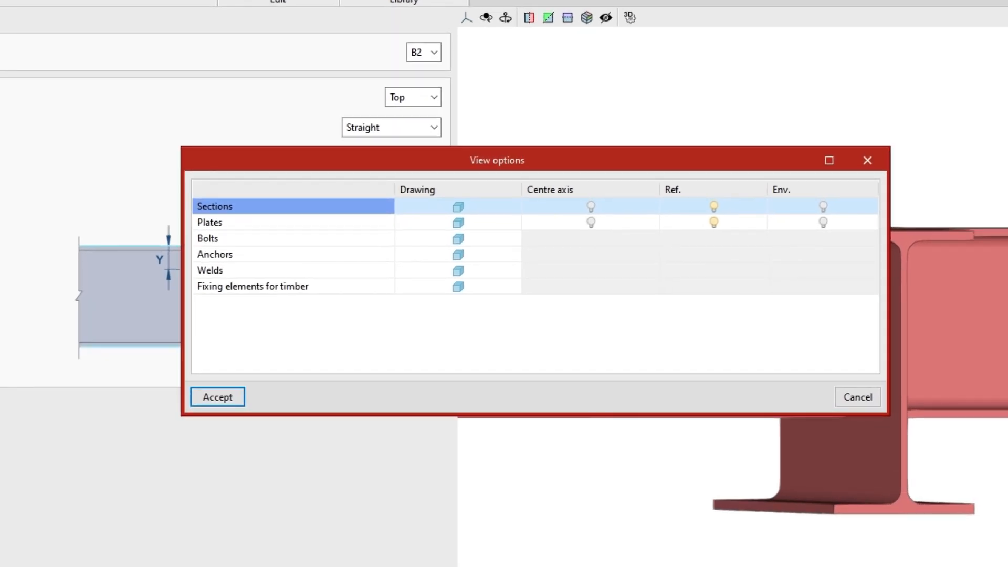
left_click(455, 209)
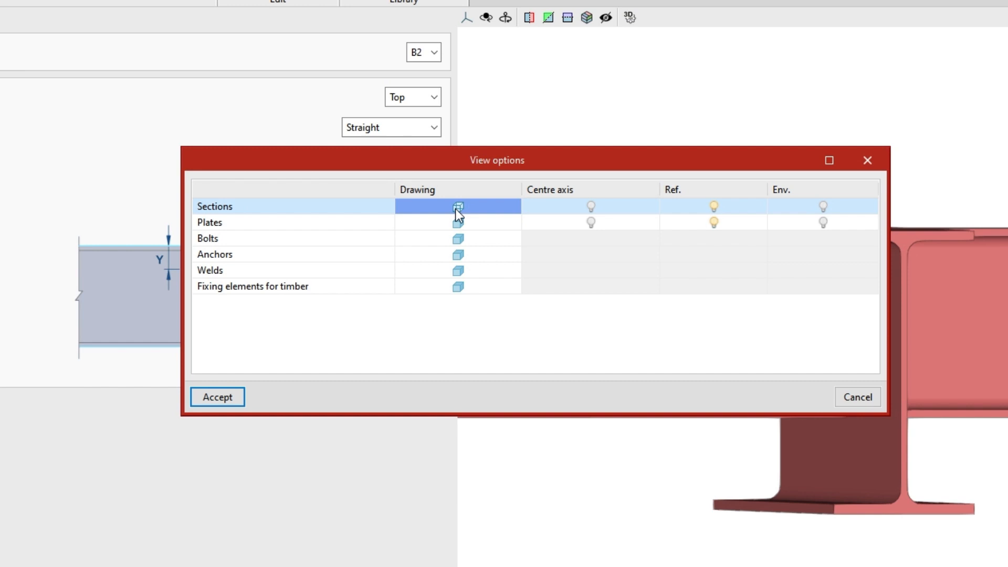
left_click(823, 208)
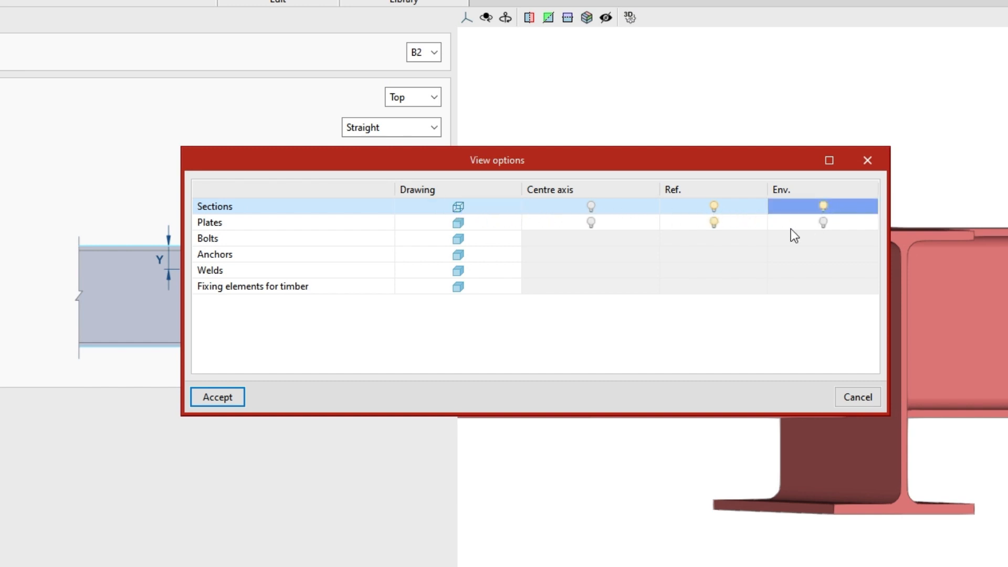
left_click(241, 397)
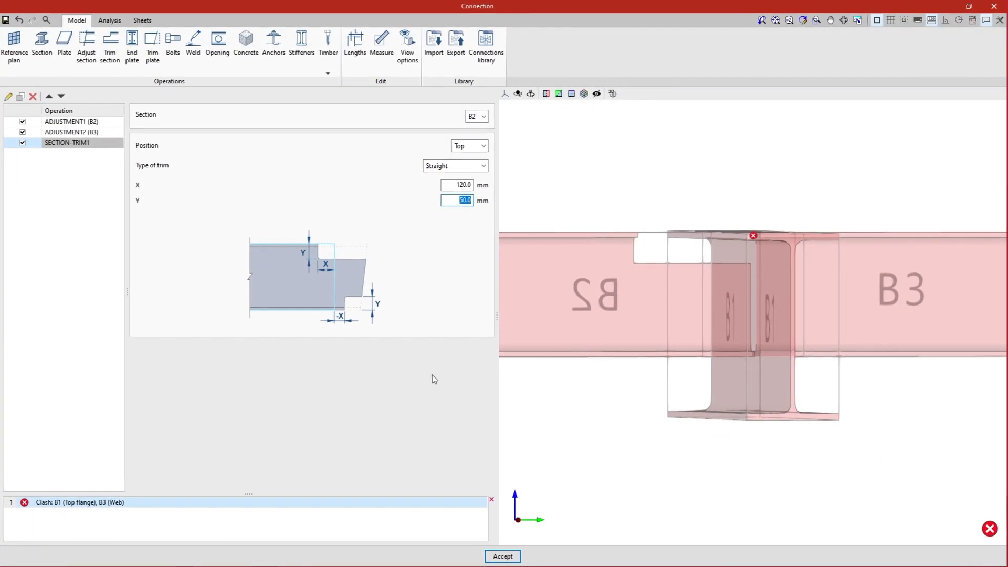
Change the B2 trim's type to With chord radius and check its corner radius setting
mouse_move(603, 409)
middle_mouse_down("shift")
mouse_move(610, 430)
mouse_move(637, 423)
mouse_move(558, 409)
mouse_move(596, 418)
middle_mouse_up("shift")
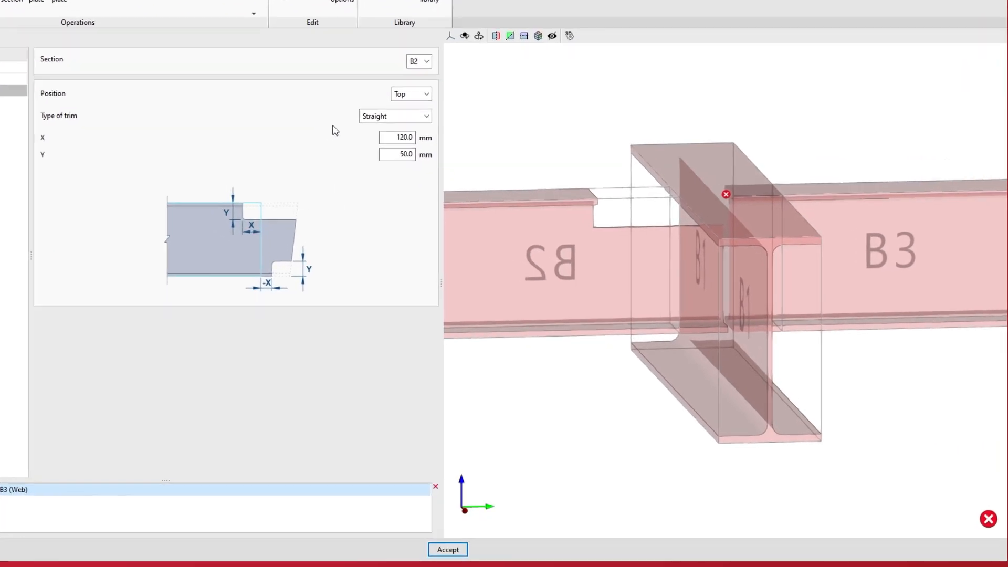
left_click(426, 117)
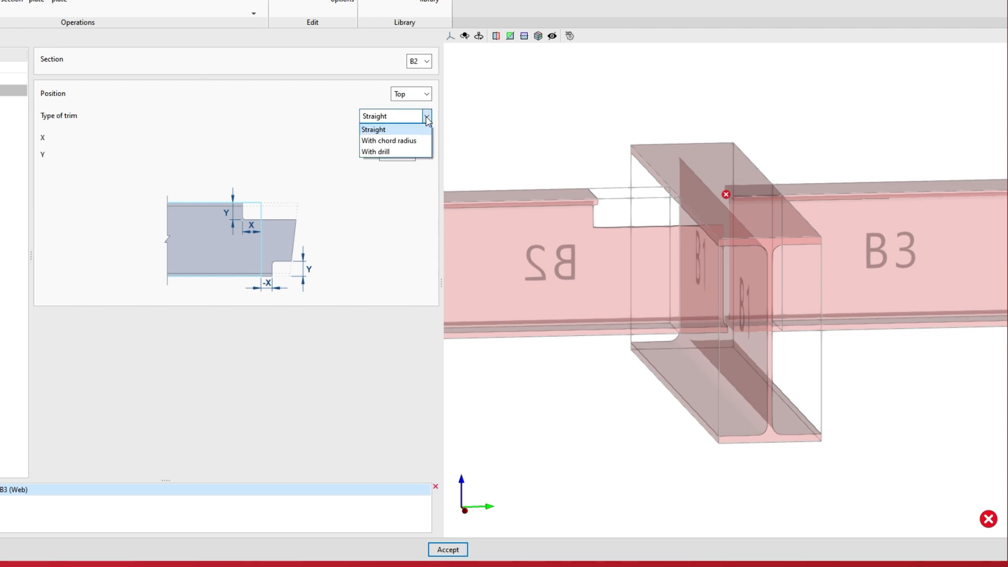
left_click(408, 141)
left_click_drag(391, 171, 417, 170)
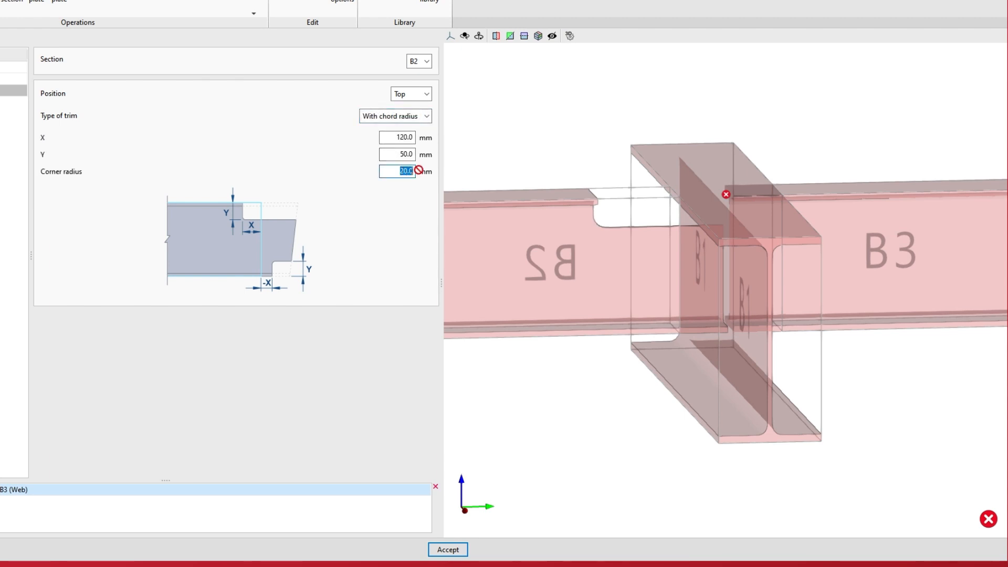
Try the With drill type on the B2 trim and switch back to With chord radius
left_click(426, 116)
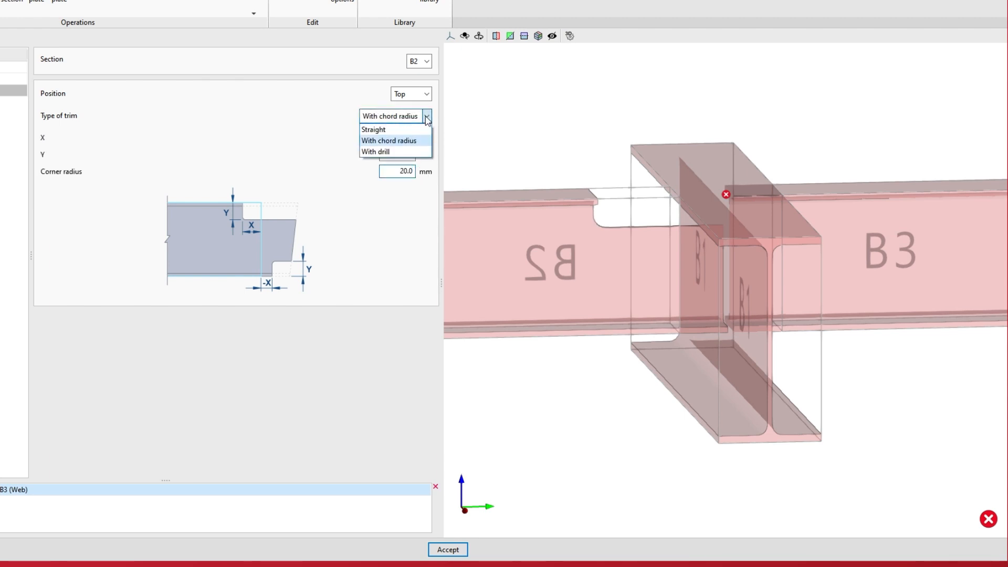
left_click(395, 151)
left_click_drag(394, 172, 418, 171)
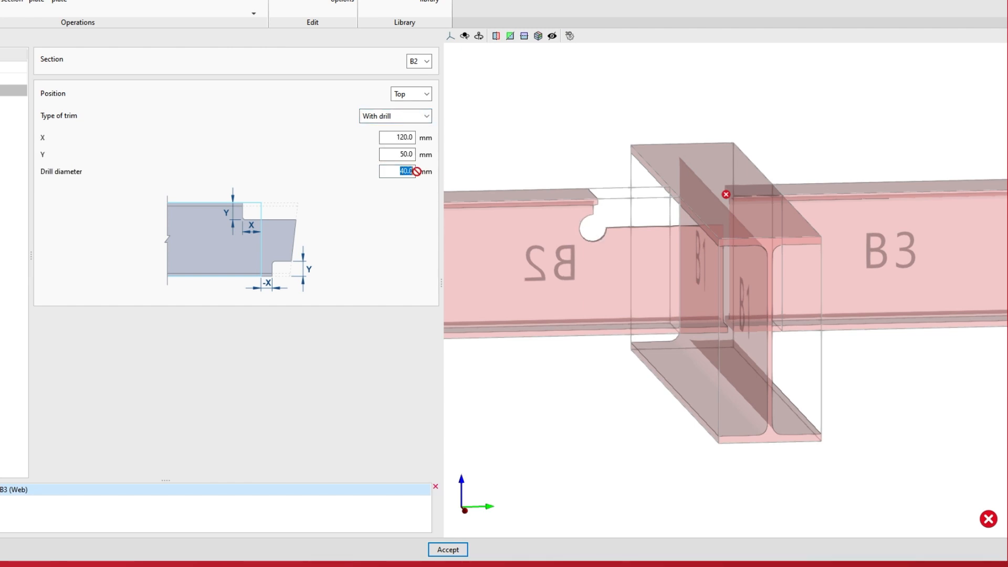
left_click(426, 116)
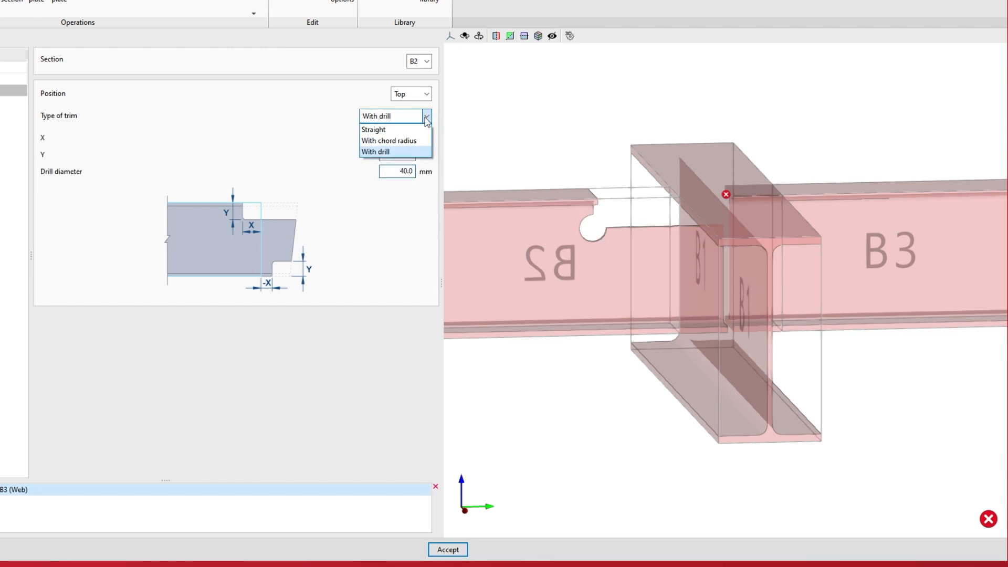
left_click(403, 140)
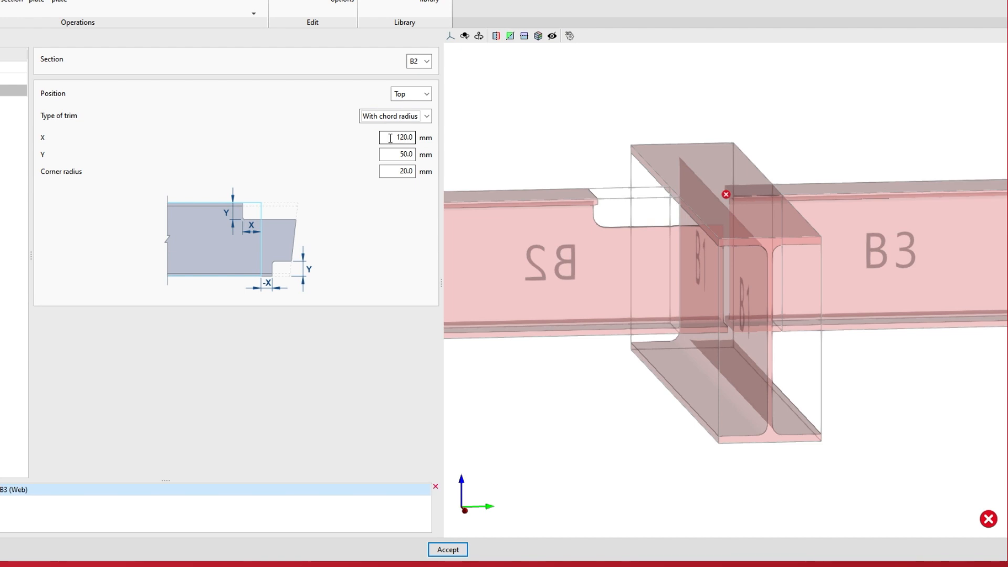
Set the B2 trim's X to 10 mm, Y to 30 mm and corner radius to 10 mm
left_click_drag(397, 137, 418, 140)
type("10")
key("Tab")
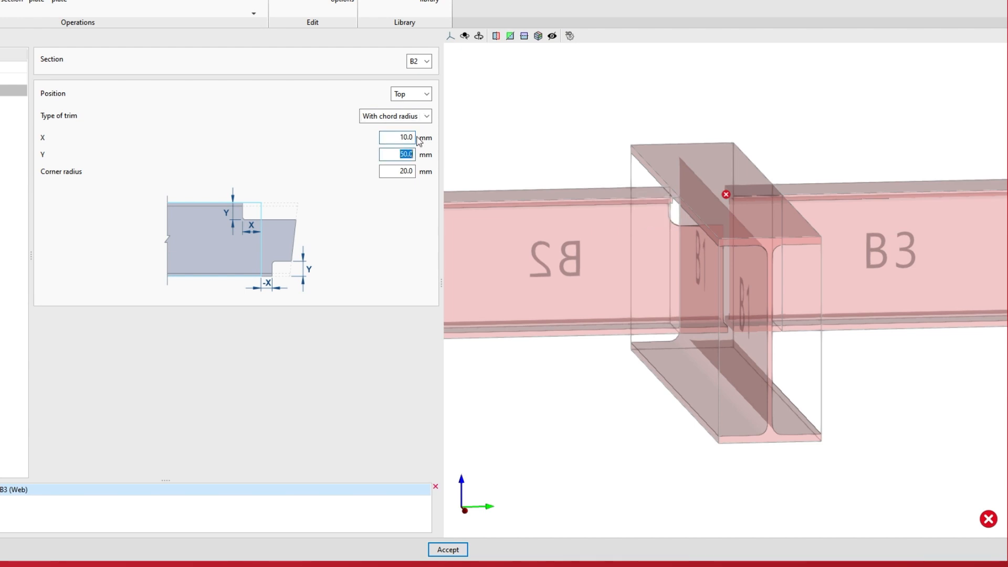
type("30")
key("Tab")
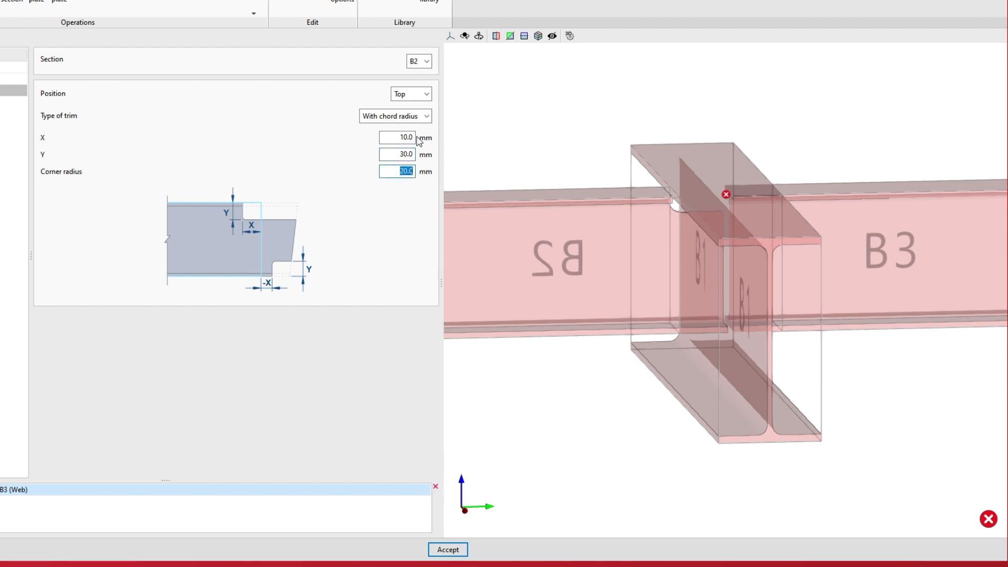
type("10")
key("Tab")
Duplicate the B2 section trim and assign the copy to section B3
mouse_move(596, 416)
right_mouse_down()
mouse_move(578, 409)
mouse_move(585, 403)
right_mouse_up()
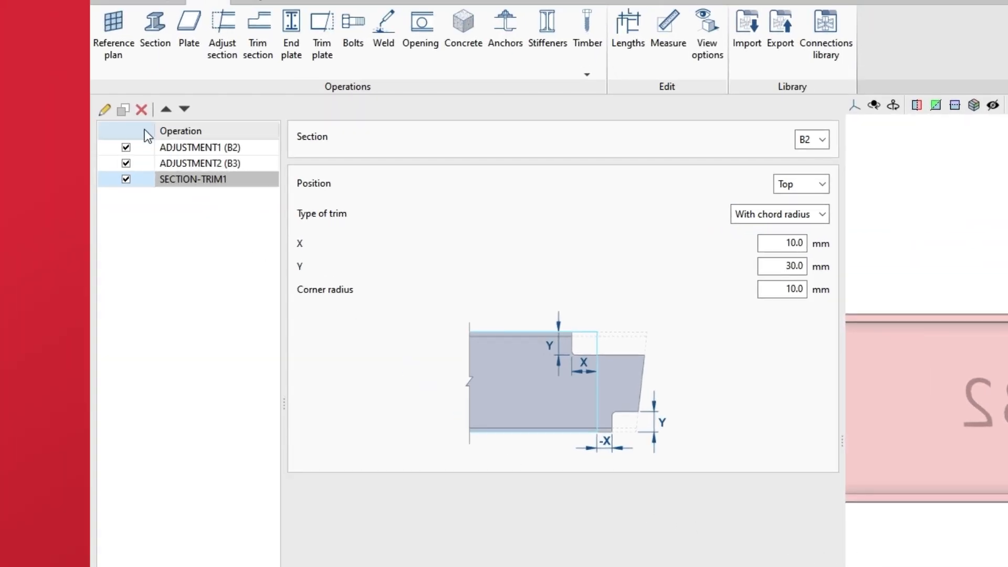
left_click(124, 109)
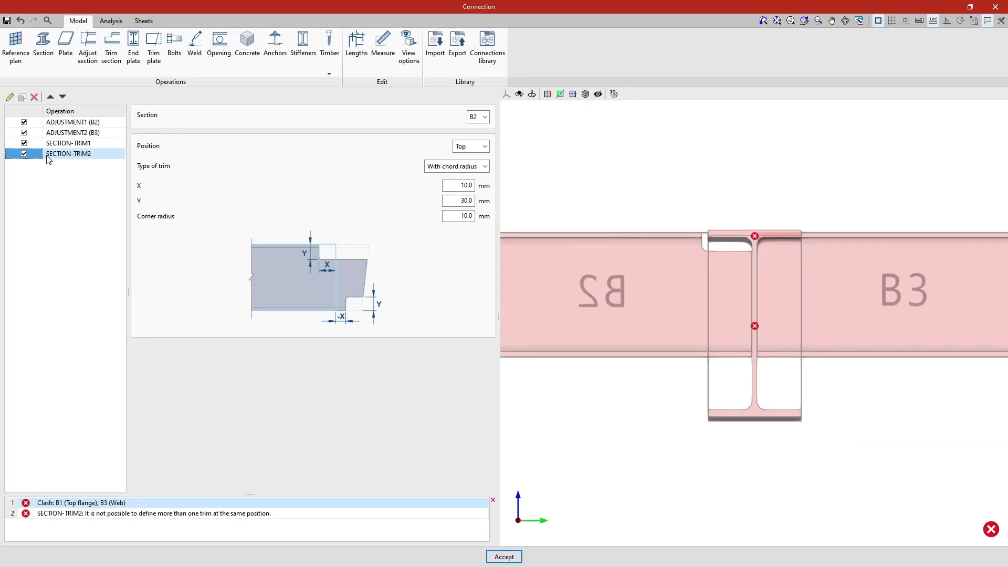
left_click(161, 198)
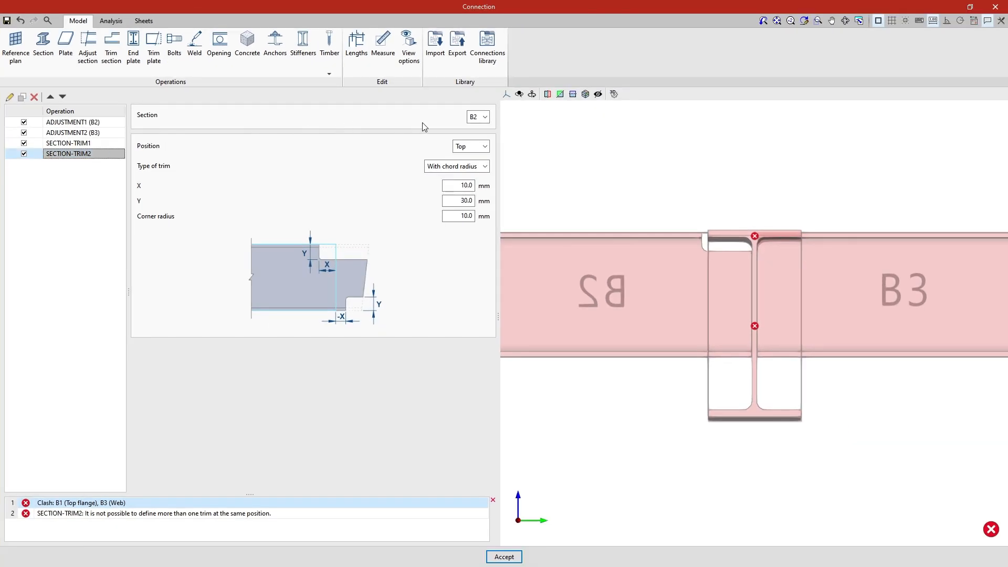
left_click(484, 118)
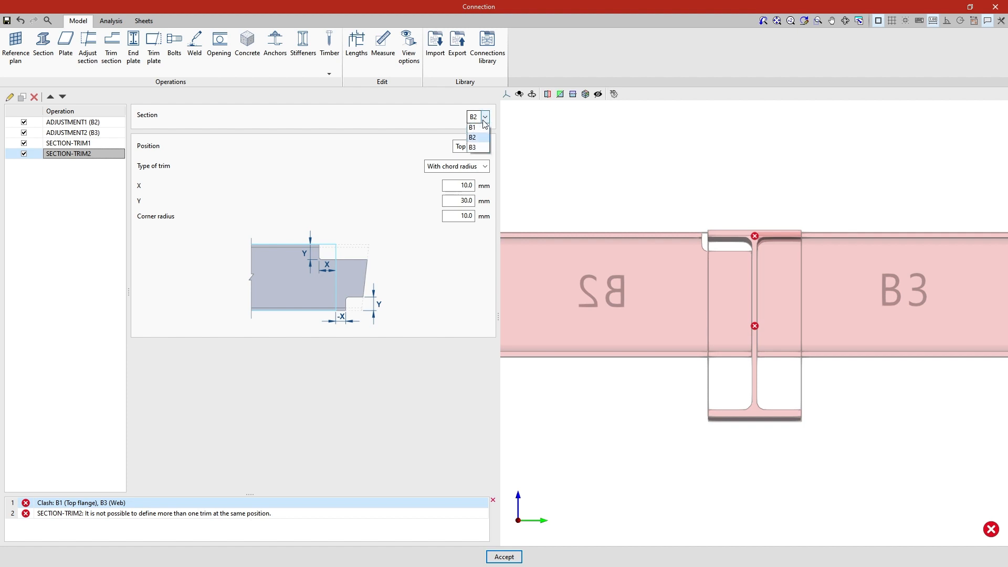
left_click(483, 151)
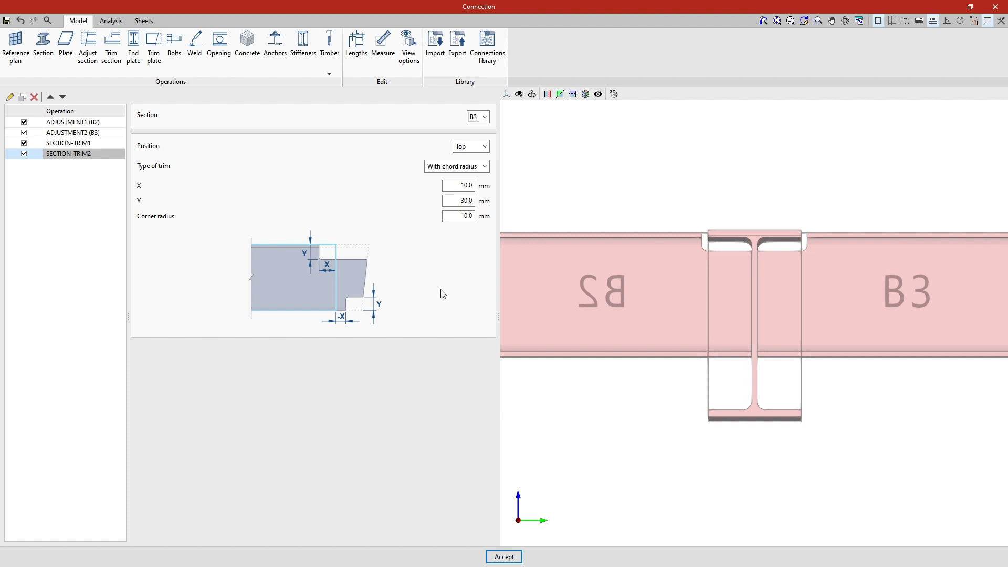
Add a rectangular plate 10 mm thick, 80 mm by 350 mm, attached to the front face of section B1
middle_click_drag(781, 489, 782, 494, "shift")
left_click(65, 42)
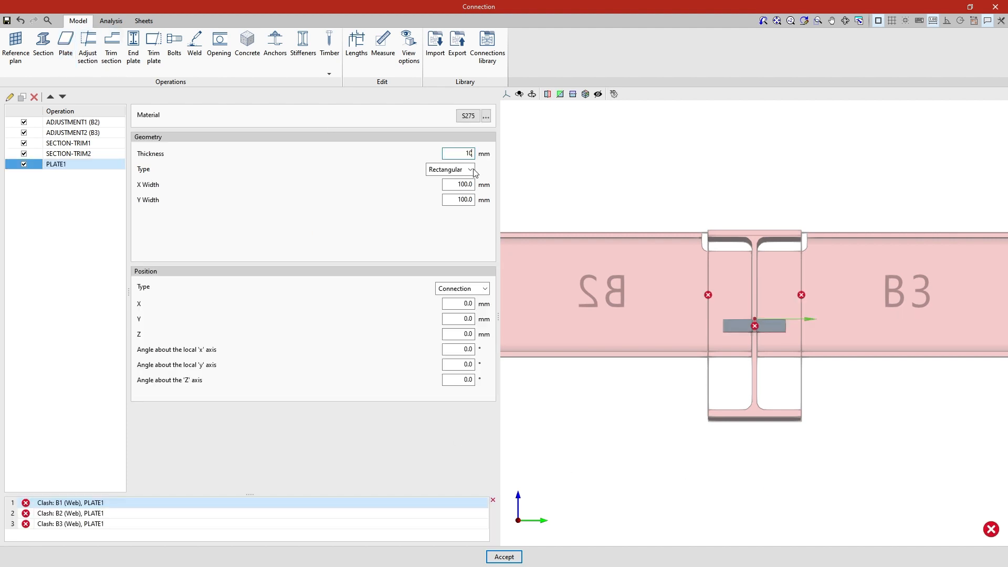
key("Tab")
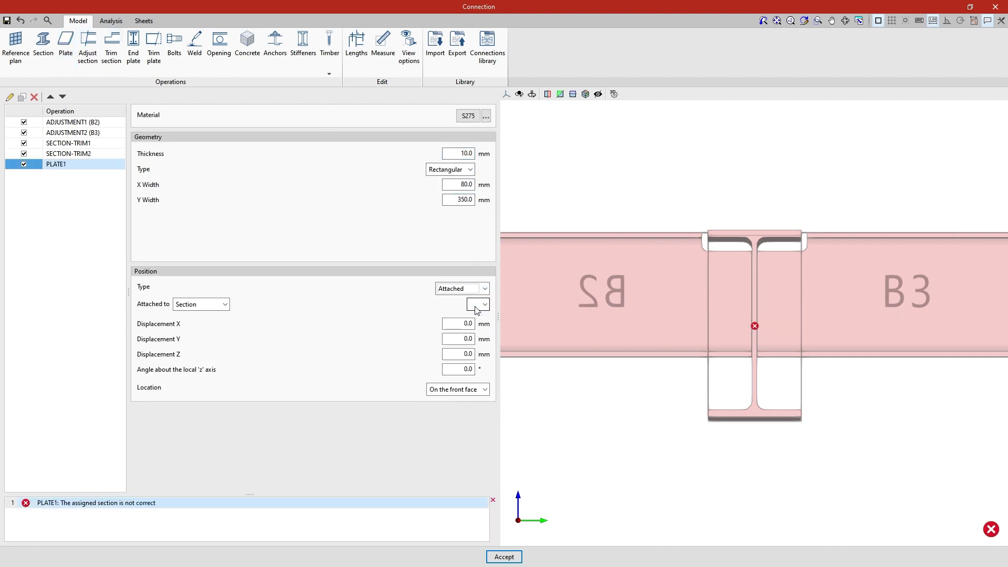
left_click(477, 304)
left_click(469, 315)
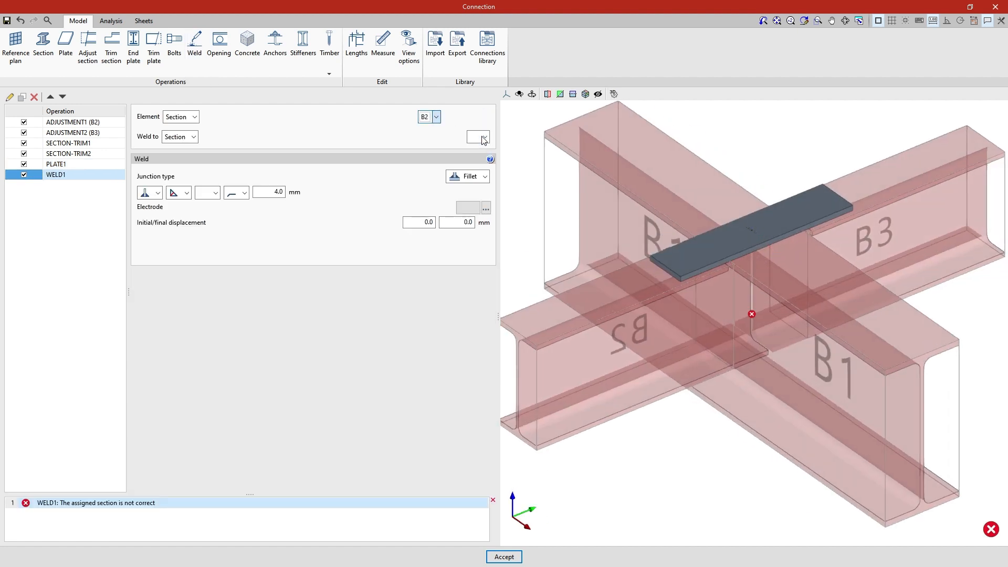
Weld the bottom flanges and webs of B2 and B3 to B1's web with 4 mm fillets, displacing the web welds 20 mm at both ends
left_click(480, 116)
left_click(476, 153)
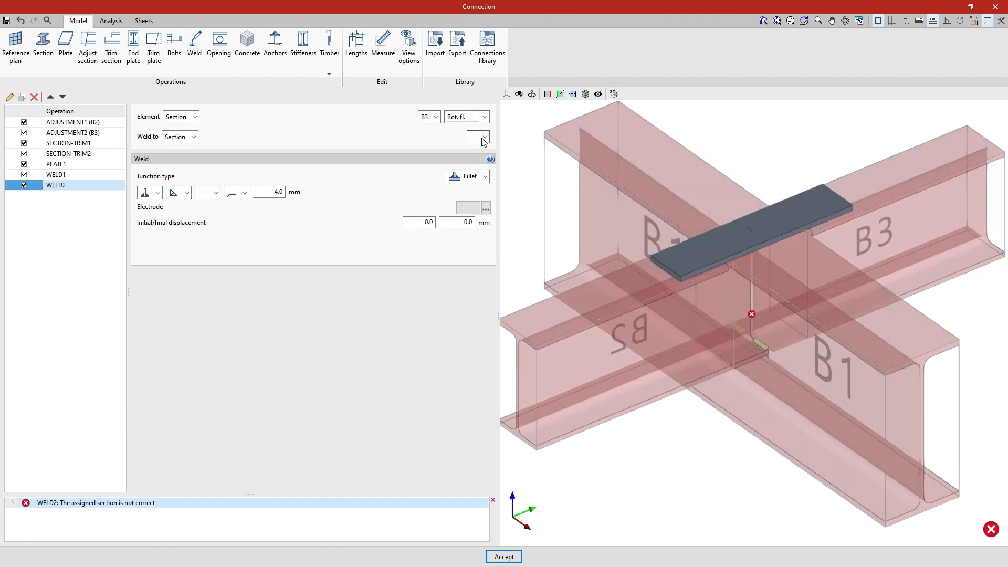
left_click(479, 116)
left_click(475, 152)
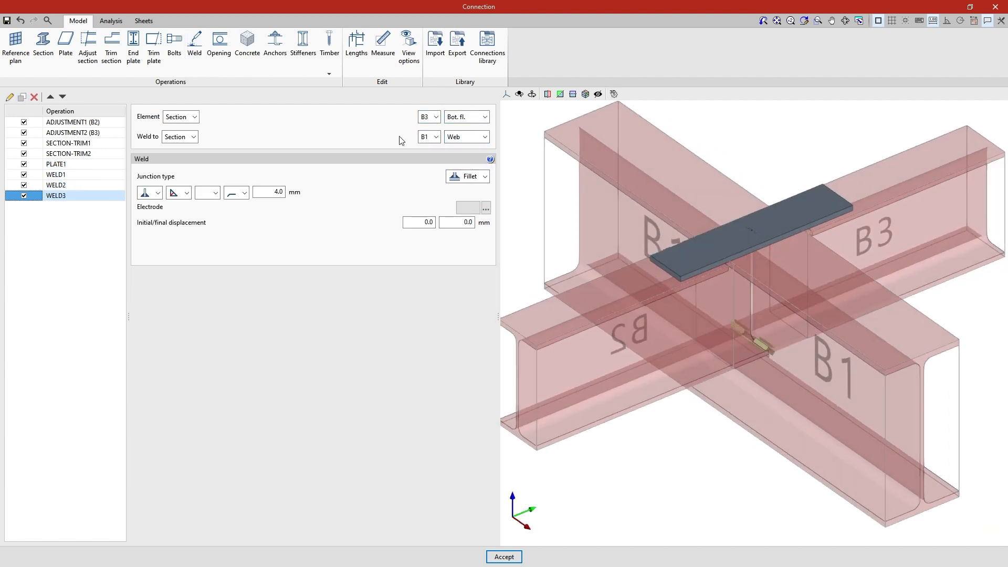
left_click(418, 221)
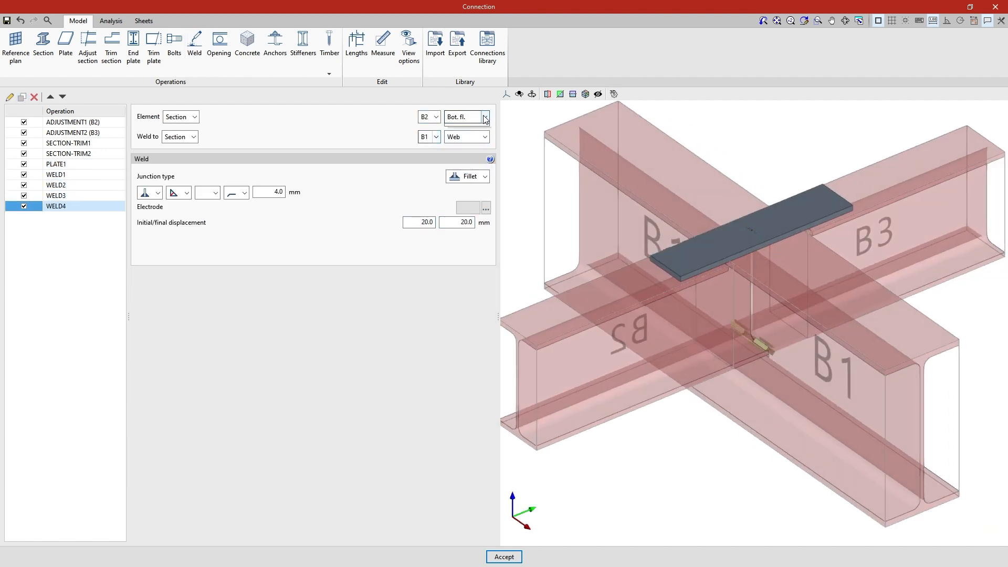
Weld PLATE1 to the top flange of section B1 with a 4 mm lap weld on all edges
middle_click_drag(751, 517, 738, 475, "shift")
left_click(192, 66)
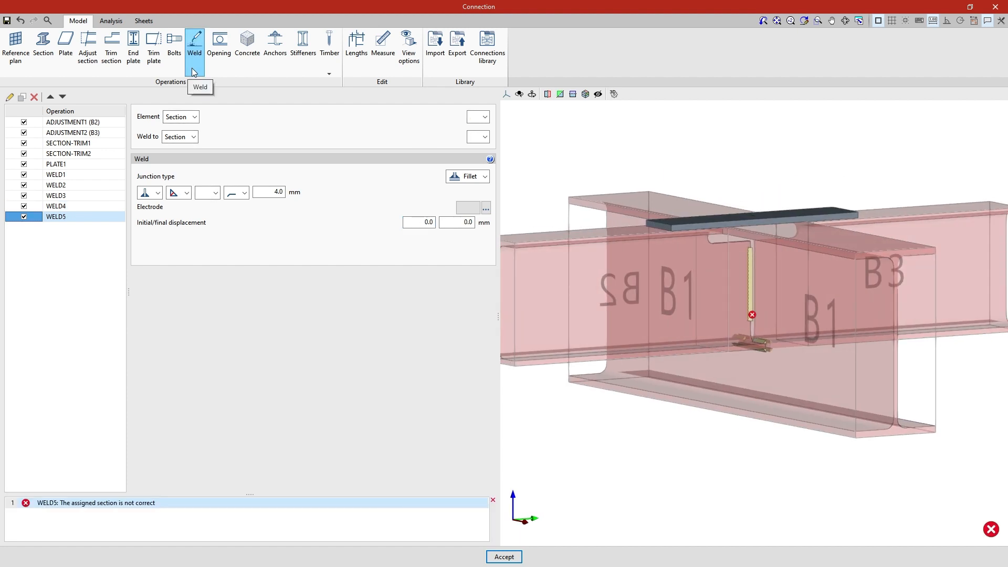
left_click(183, 116)
left_click(178, 137)
left_click(429, 137)
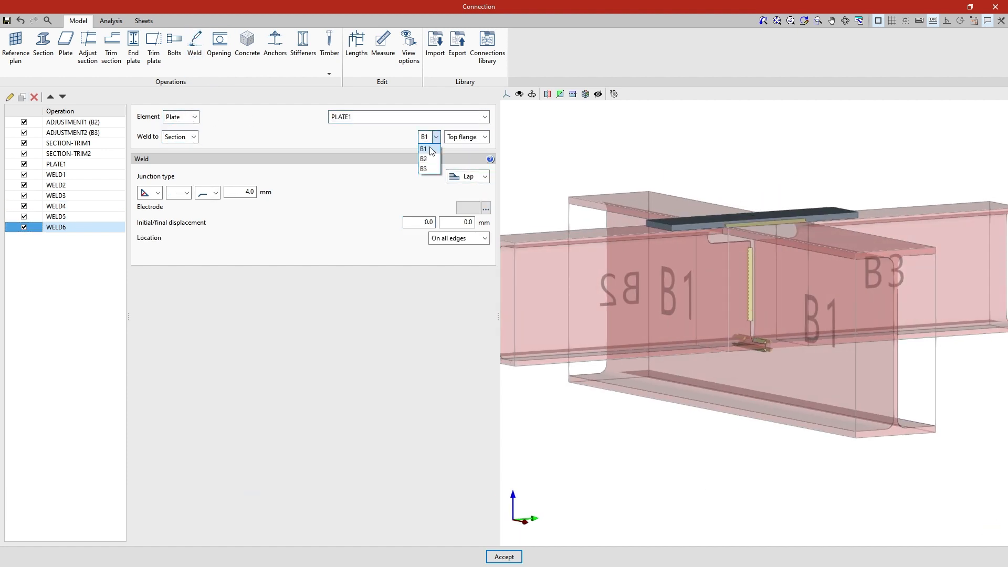
left_click(424, 152)
right_click_drag(546, 447, 688, 448)
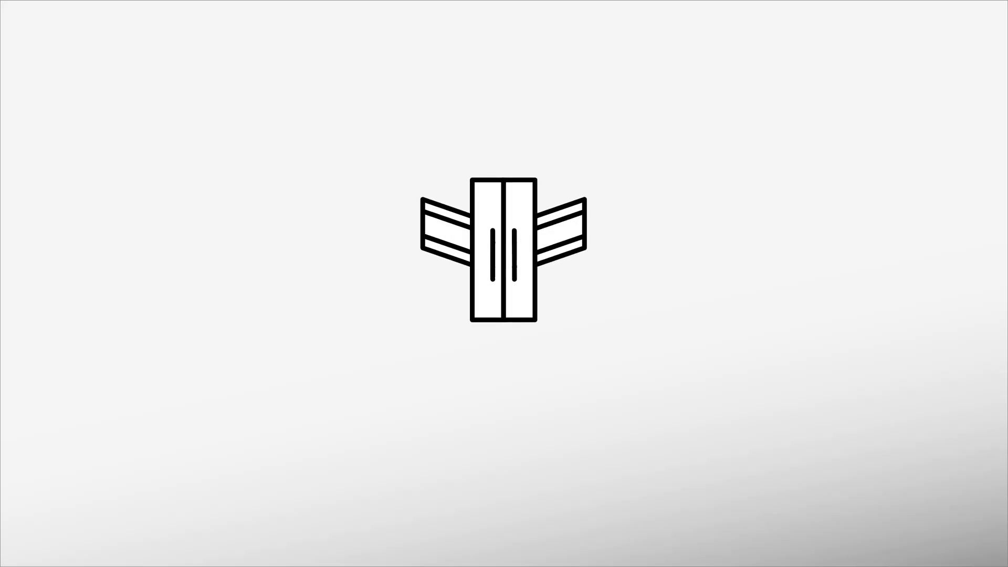